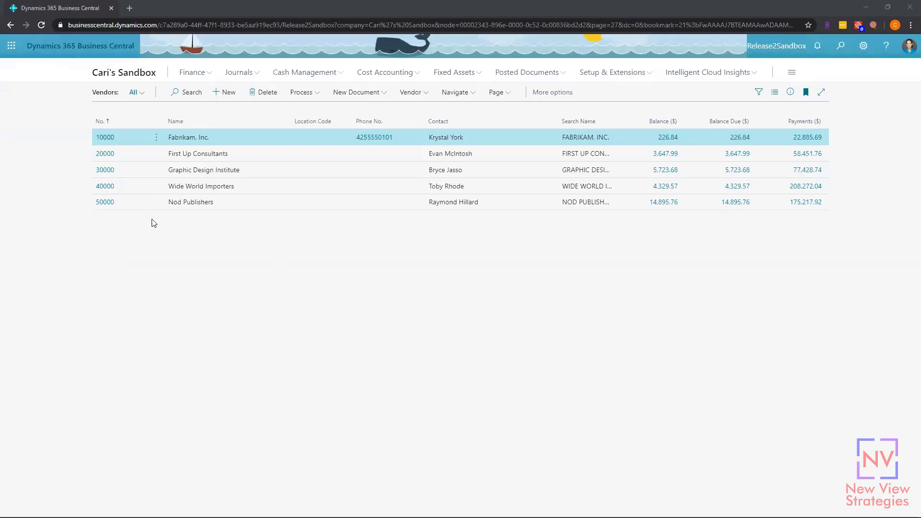
# Export the vendor list with Edit in Excel and open the downloaded Vendor_Card (9).xlsx
pyautogui.click(499, 92)
pyautogui.click(475, 126)
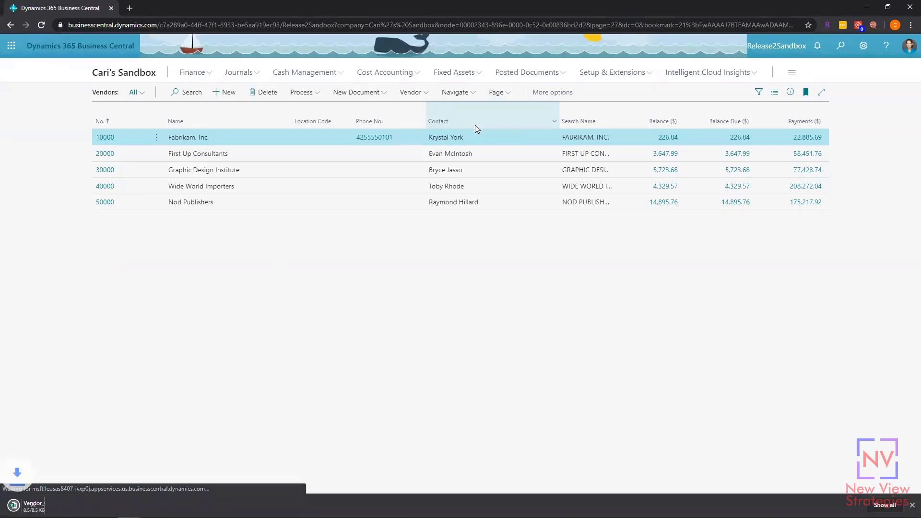
pyautogui.click(66, 505)
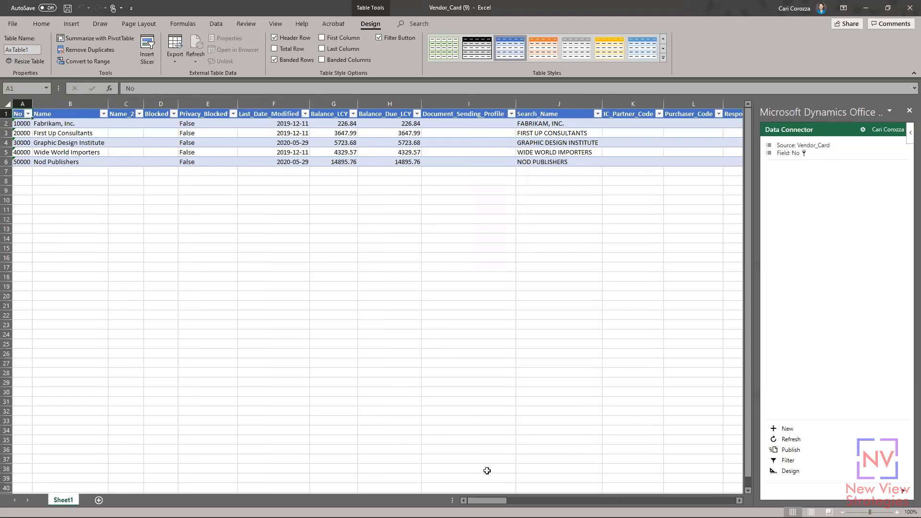
# Scroll right across the vendor table to the posting group columns, then back to column A
pyautogui.moveTo(487, 500); pyautogui.dragTo(643, 501)
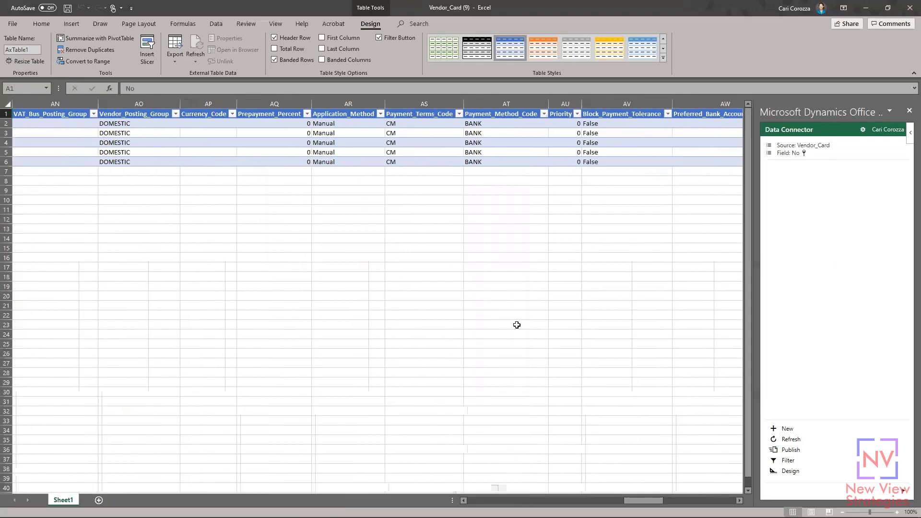
pyautogui.moveTo(629, 497); pyautogui.dragTo(472, 500)
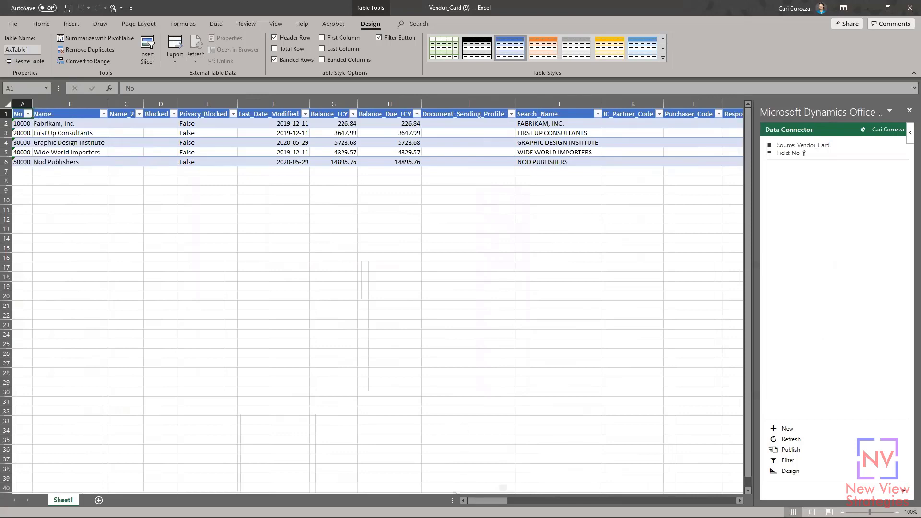
# Enter phone numbers 123456789 for Graphic Design Institute and 987654321 for Nod Publishers
pyautogui.click(739, 501)
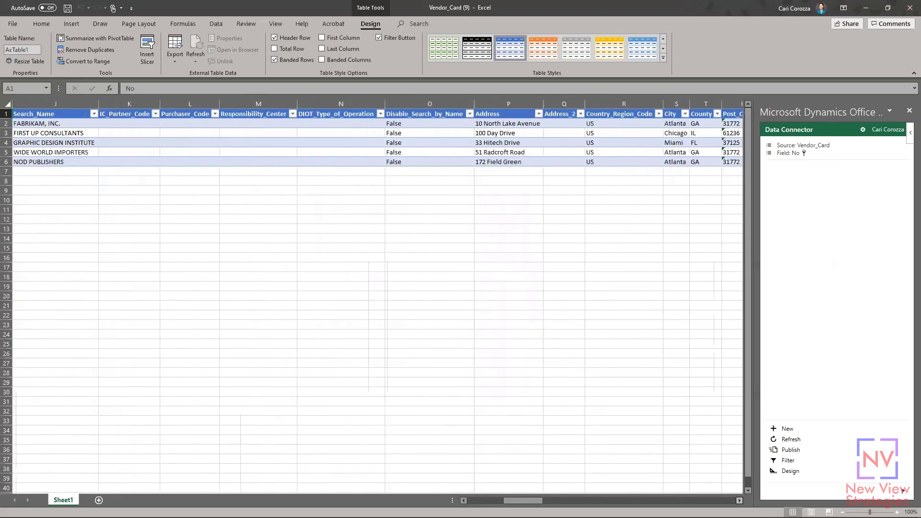
pyautogui.hscroll(3, 377, 297)
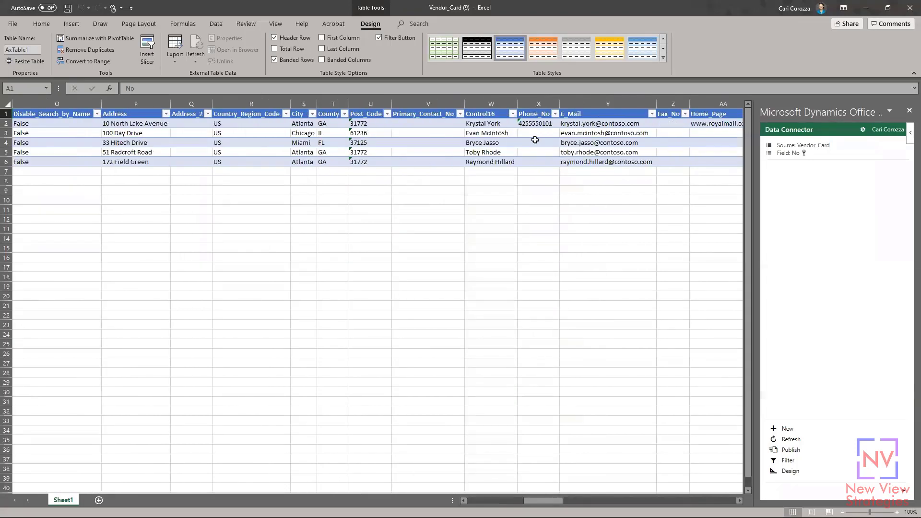
pyautogui.click(536, 142)
pyautogui.write('123456789')
pyautogui.click(536, 162)
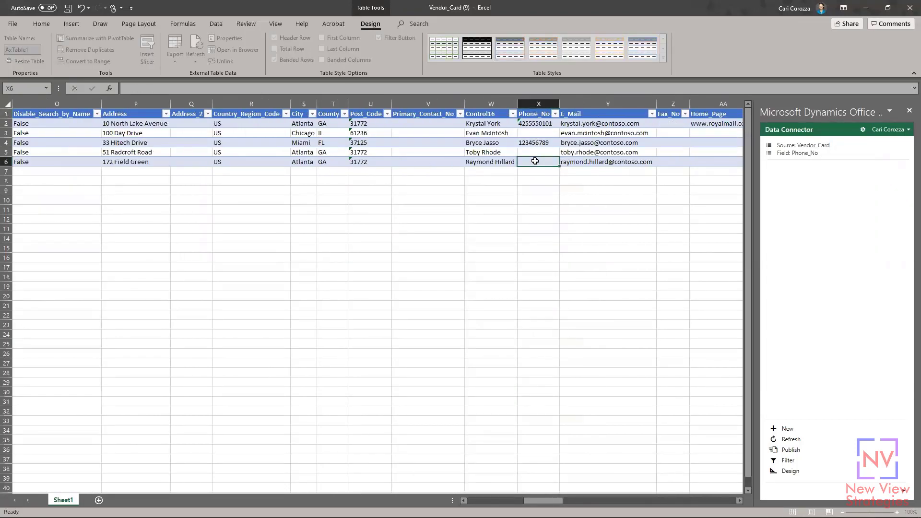
pyautogui.write('987654321')
pyautogui.click(540, 172)
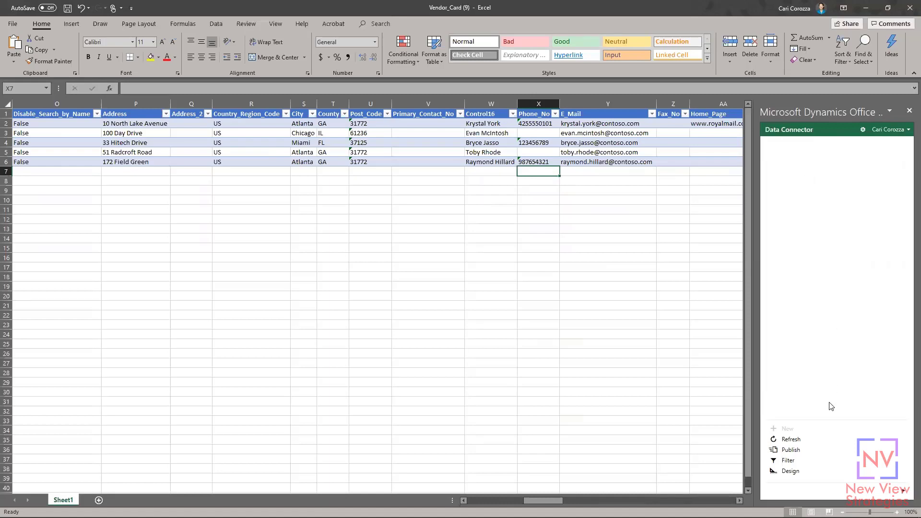
# Publish the phone changes to Business Central and close Excel without saving
pyautogui.click(791, 451)
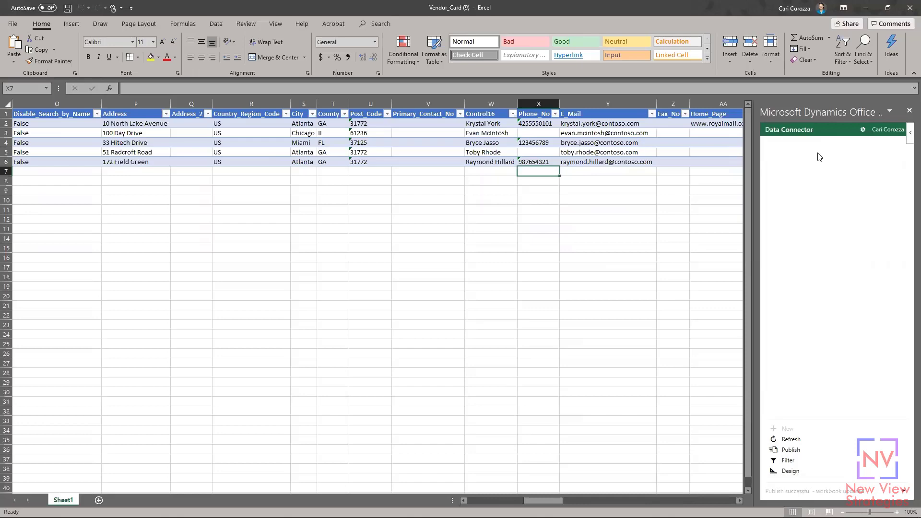
pyautogui.click(908, 8)
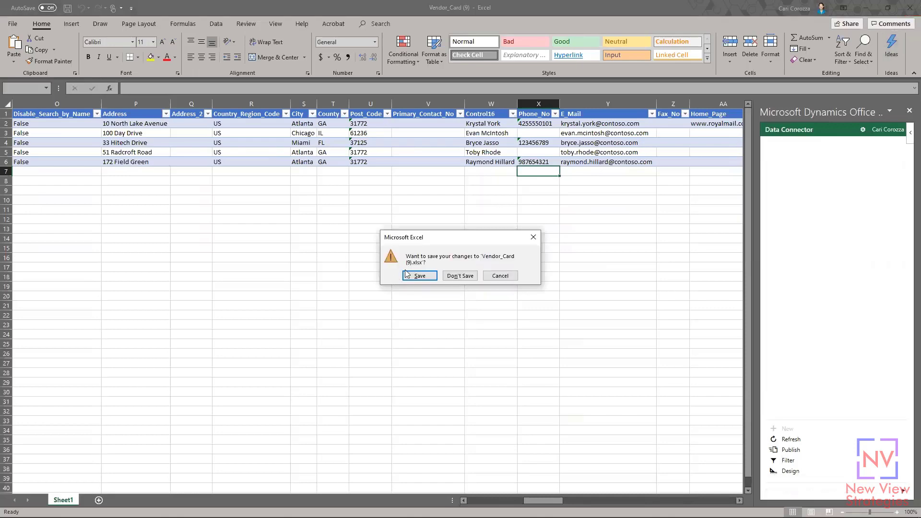
pyautogui.click(457, 275)
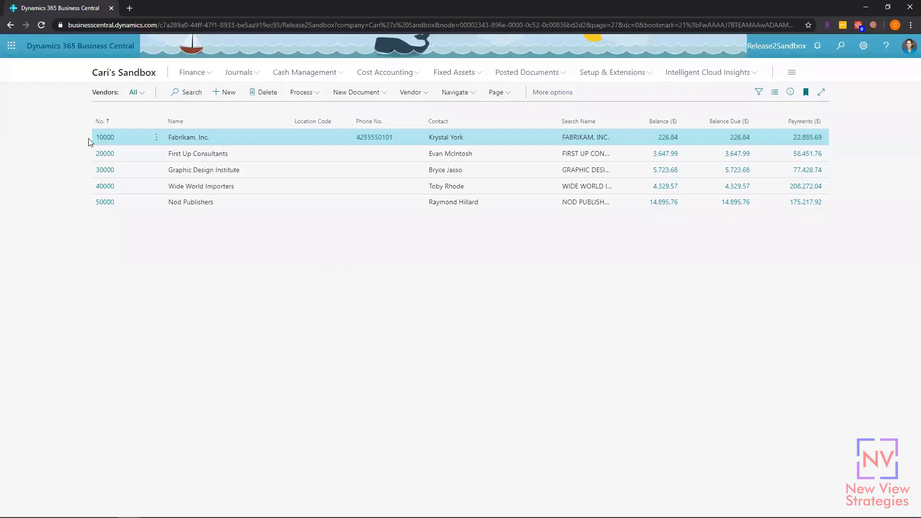
# Reload the vendor list and check vendor 30000's card for its new phone number
pyautogui.click(41, 25)
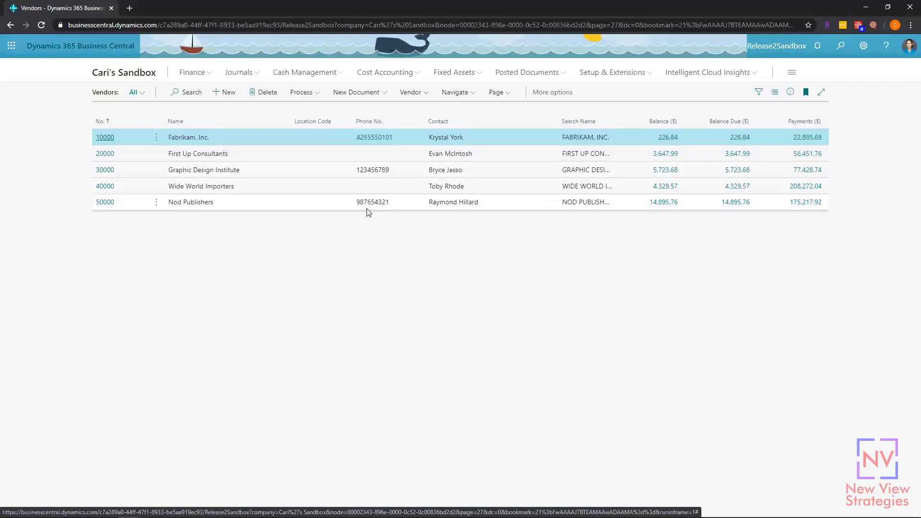
pyautogui.click(104, 171)
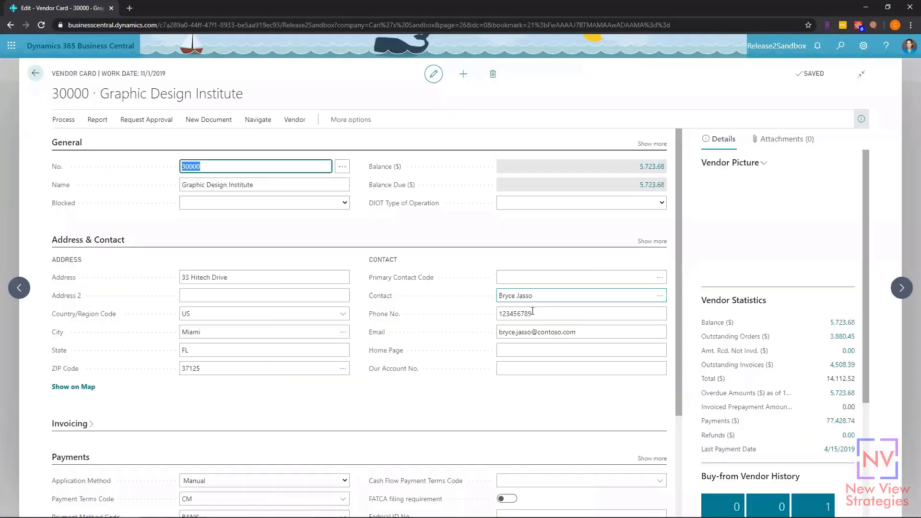
pyautogui.click(36, 73)
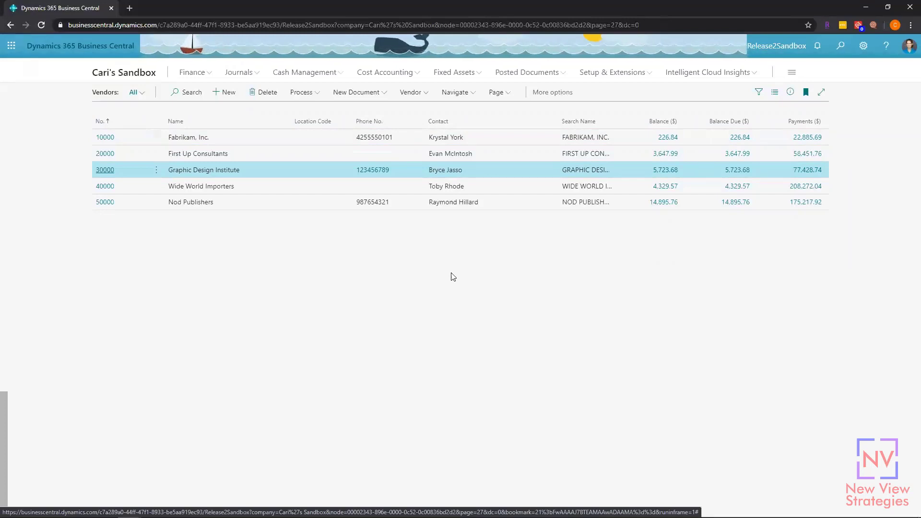
# Export the vendor list to Excel again as Vendor_Card (10)
pyautogui.click(142, 138)
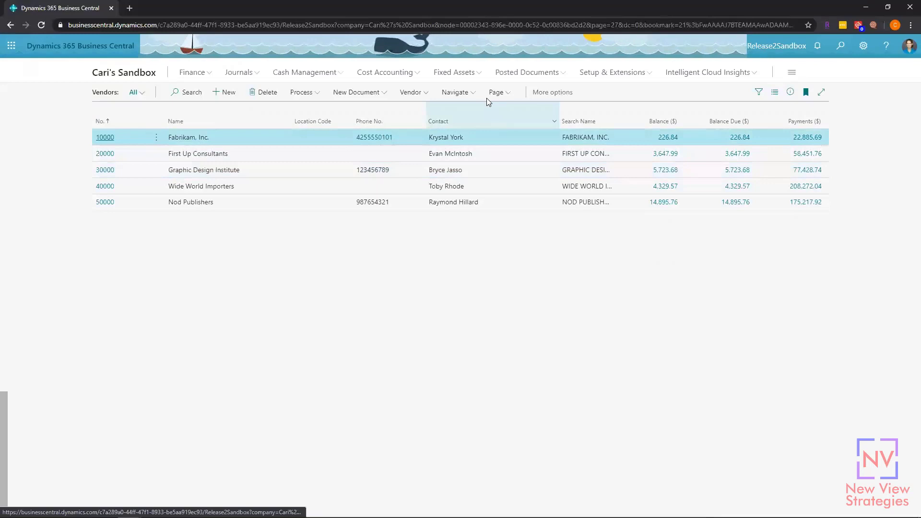
pyautogui.click(498, 93)
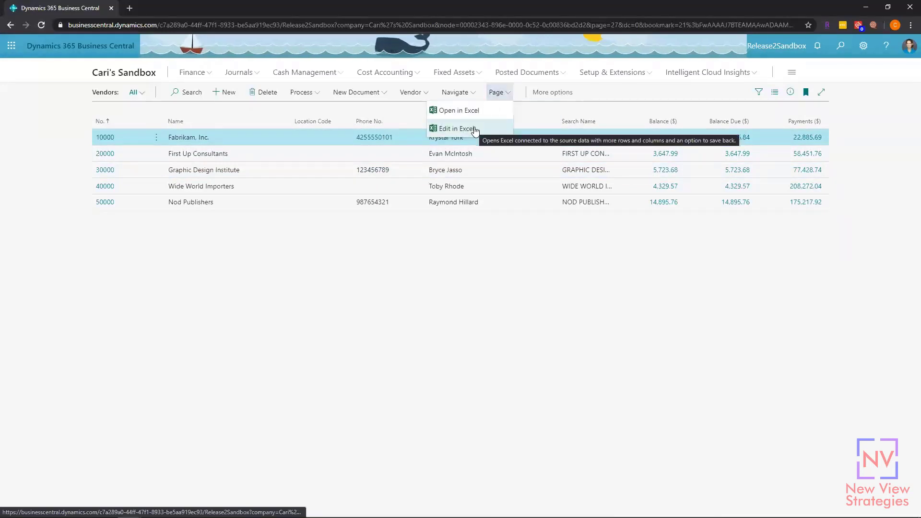
pyautogui.click(474, 128)
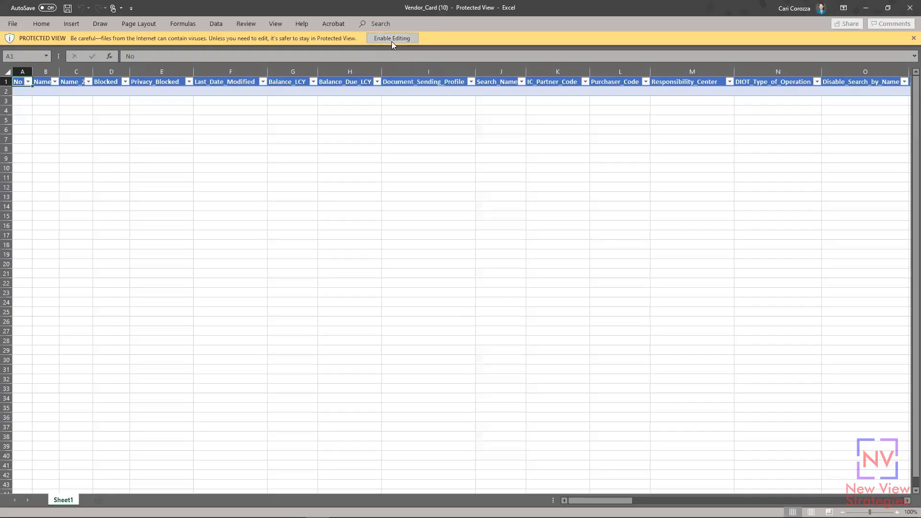
# Enable editing and change Graphic Design Institute's posting group in AM4 from DOMESTIC to Toy Story
pyautogui.click(392, 41)
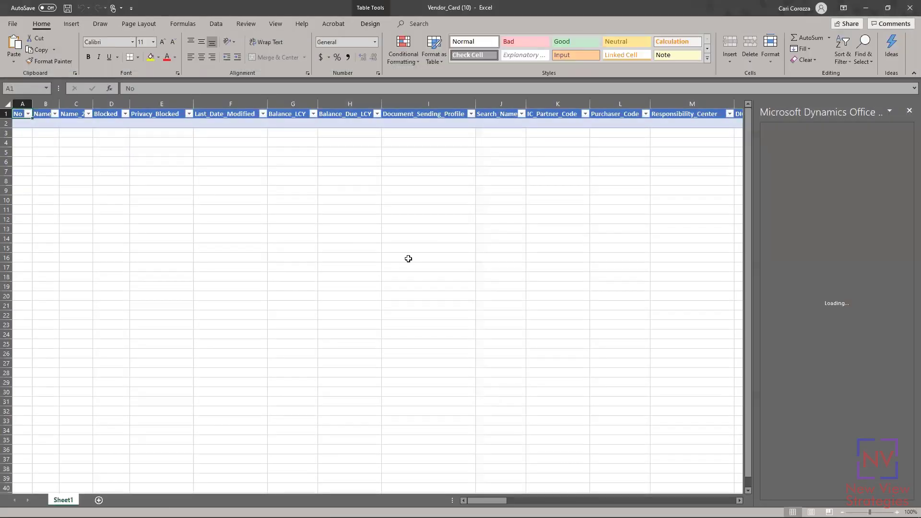
pyautogui.moveTo(487, 501); pyautogui.dragTo(610, 497)
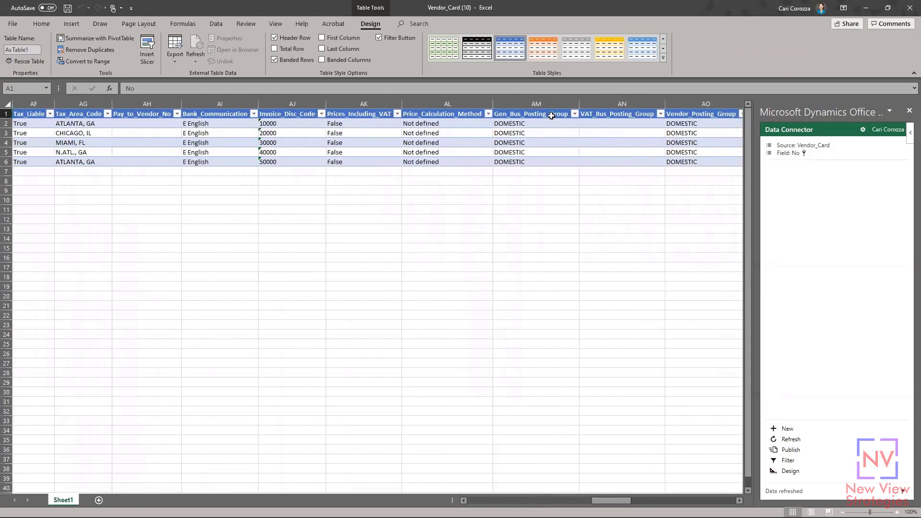
pyautogui.click(529, 142)
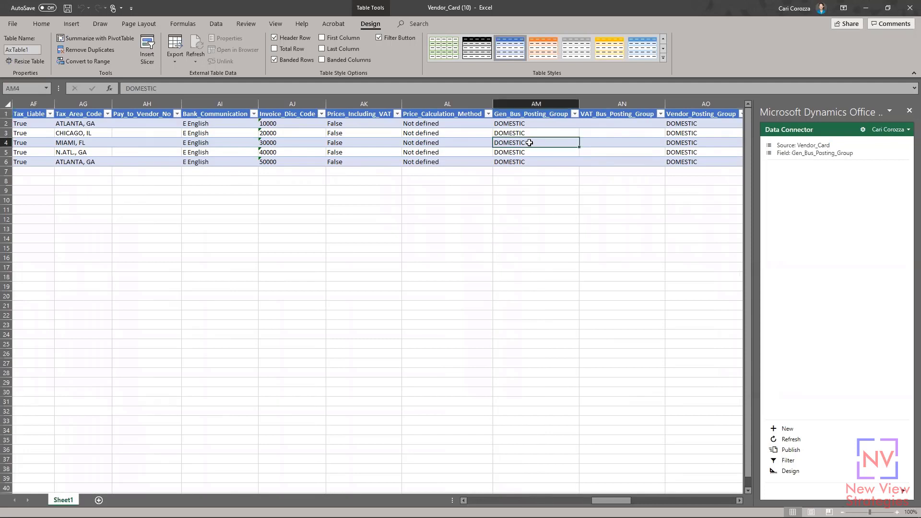
pyautogui.write('Toy Story')
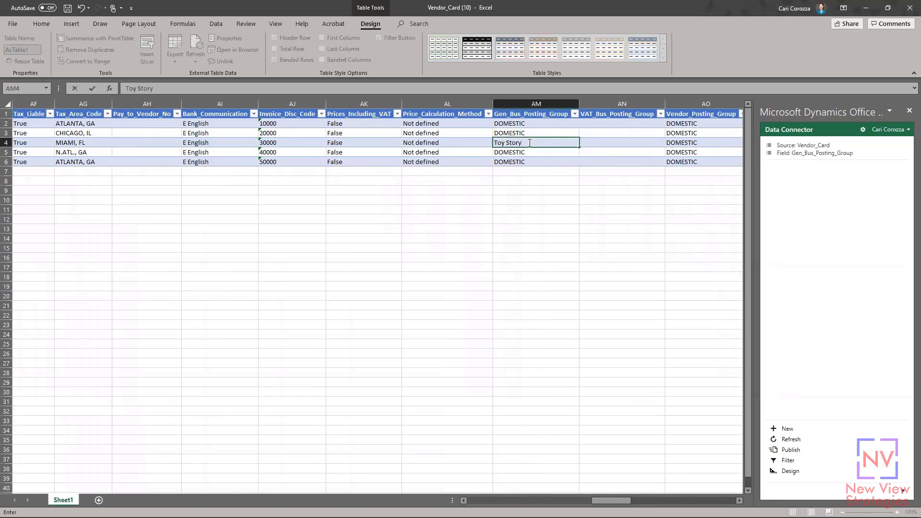
pyautogui.press('Return')
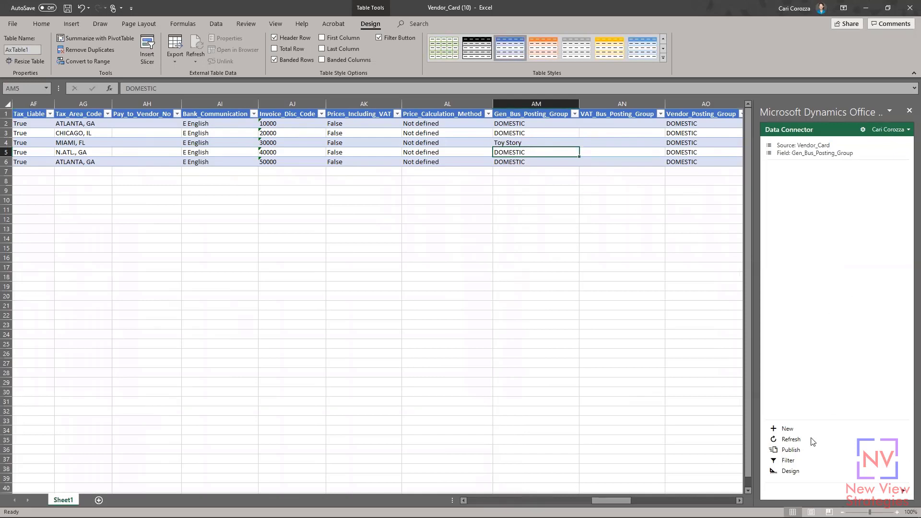
# Publish the Toy Story change and open the message center to read the rejection error
pyautogui.click(790, 450)
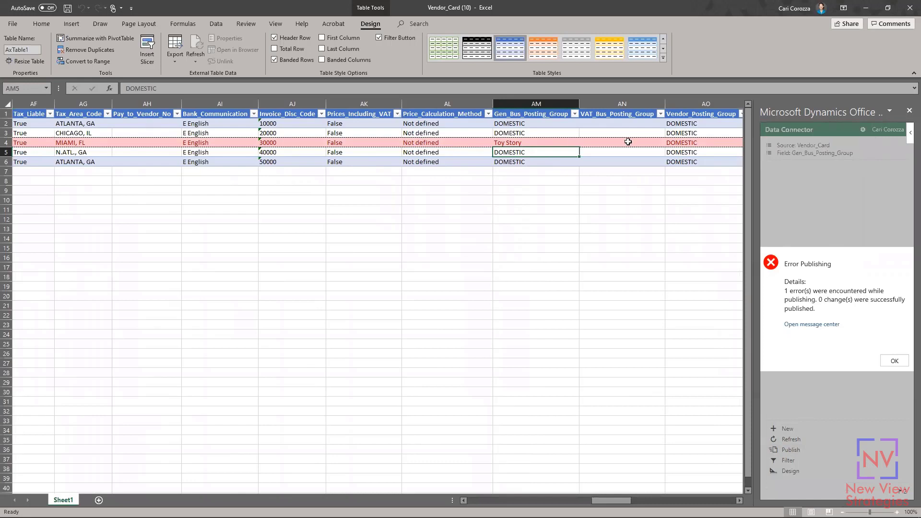
pyautogui.click(831, 327)
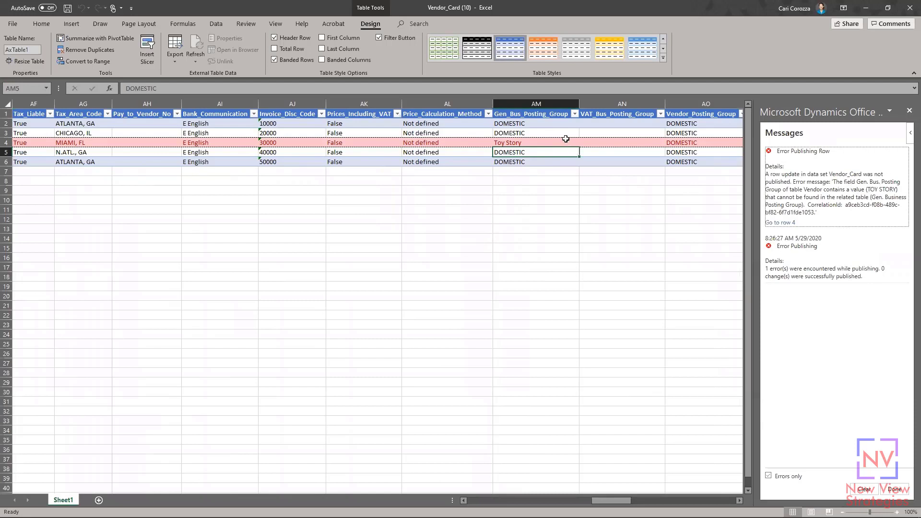
# Dismiss the error and refresh the workbook from Business Central, confirming the overwrite of local edits
pyautogui.click(894, 489)
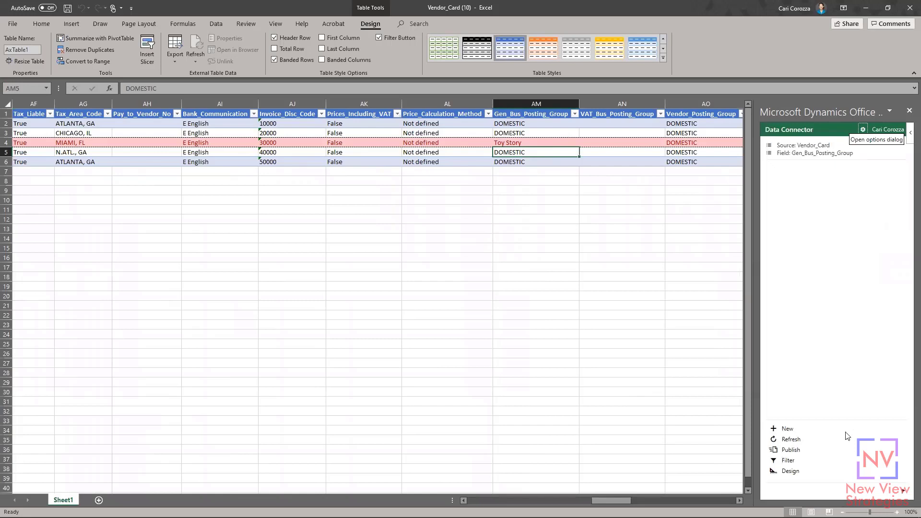
pyautogui.click(790, 440)
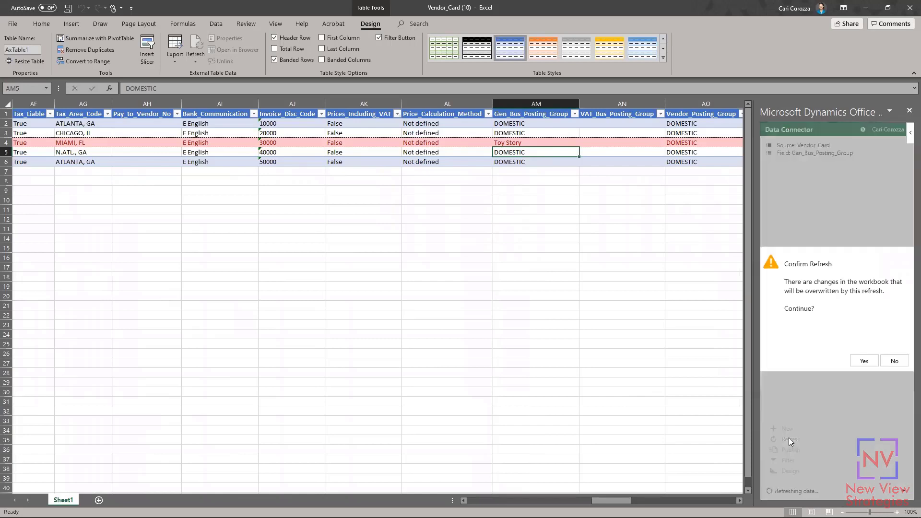
pyautogui.click(863, 362)
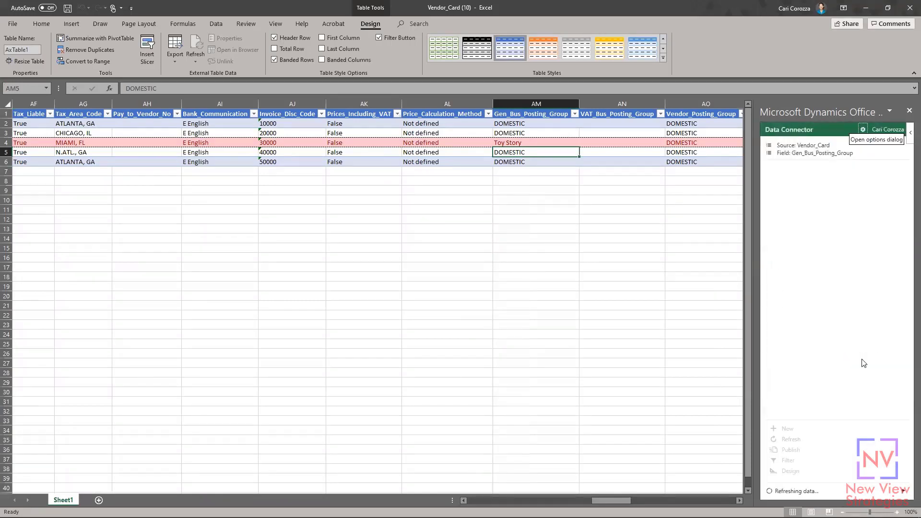